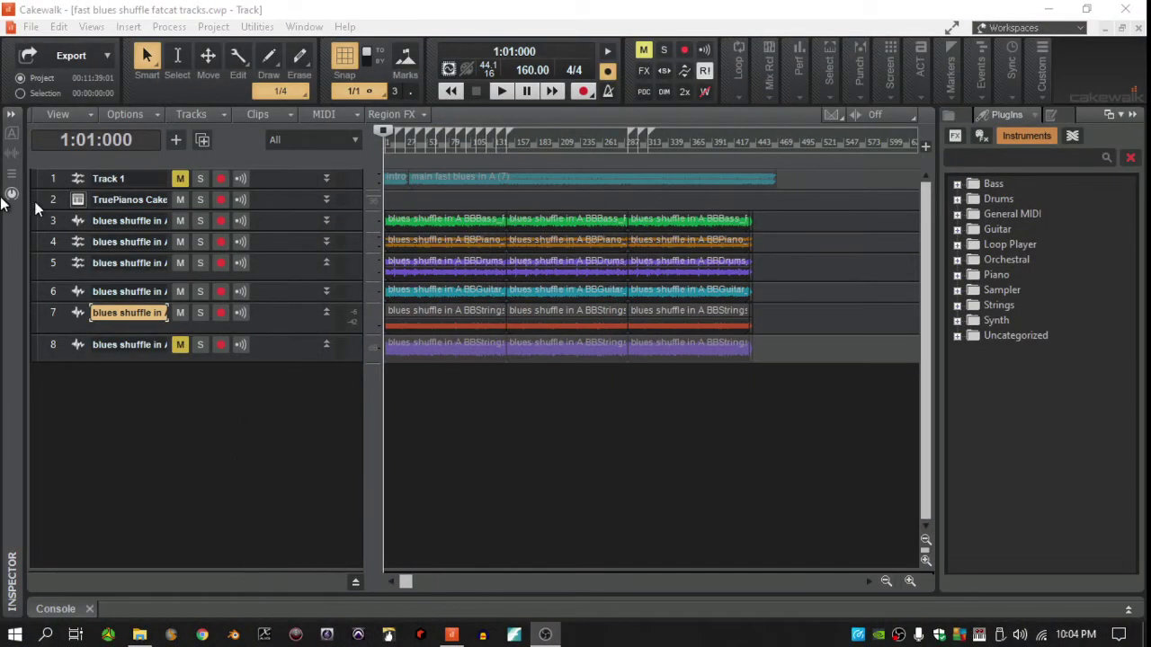
# Open the Start Screen from the File menu to view the recent projects list
pyautogui.click(32, 27)
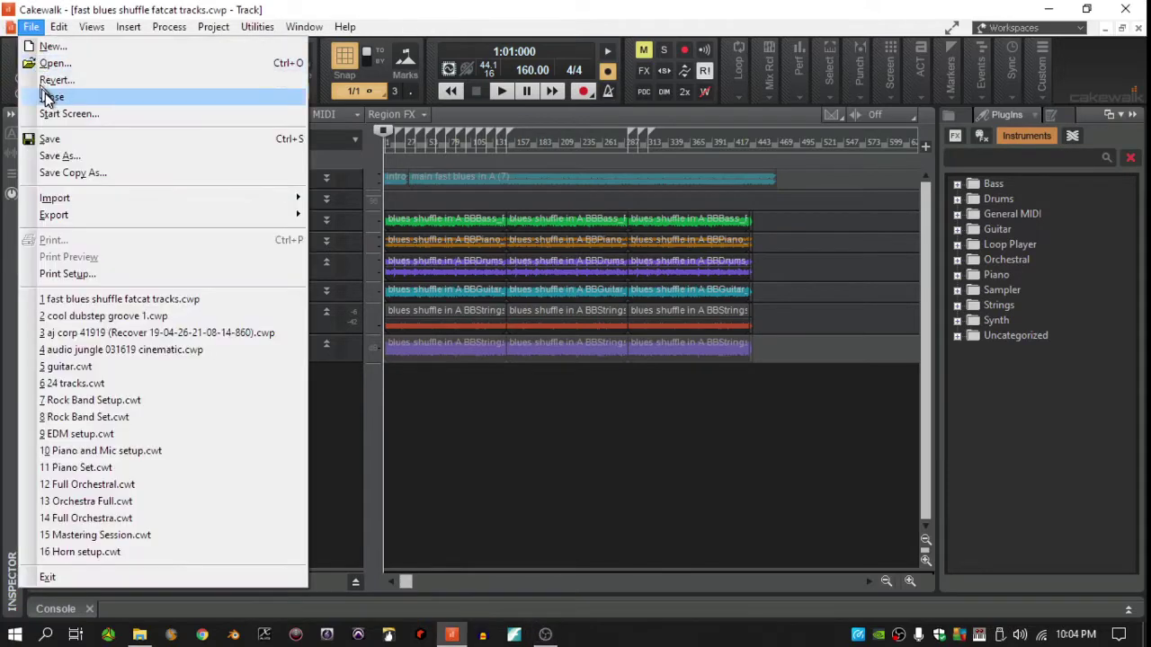
pyautogui.click(55, 114)
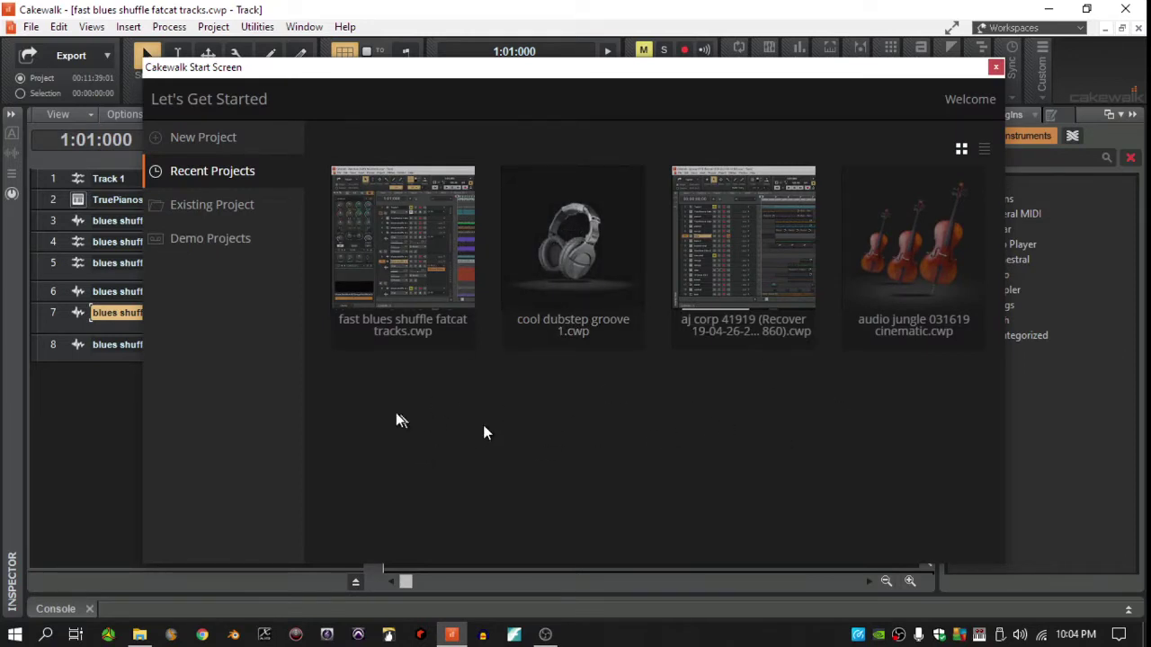
# Switch the Start Screen to its New Project page of template thumbnails
pyautogui.click(220, 139)
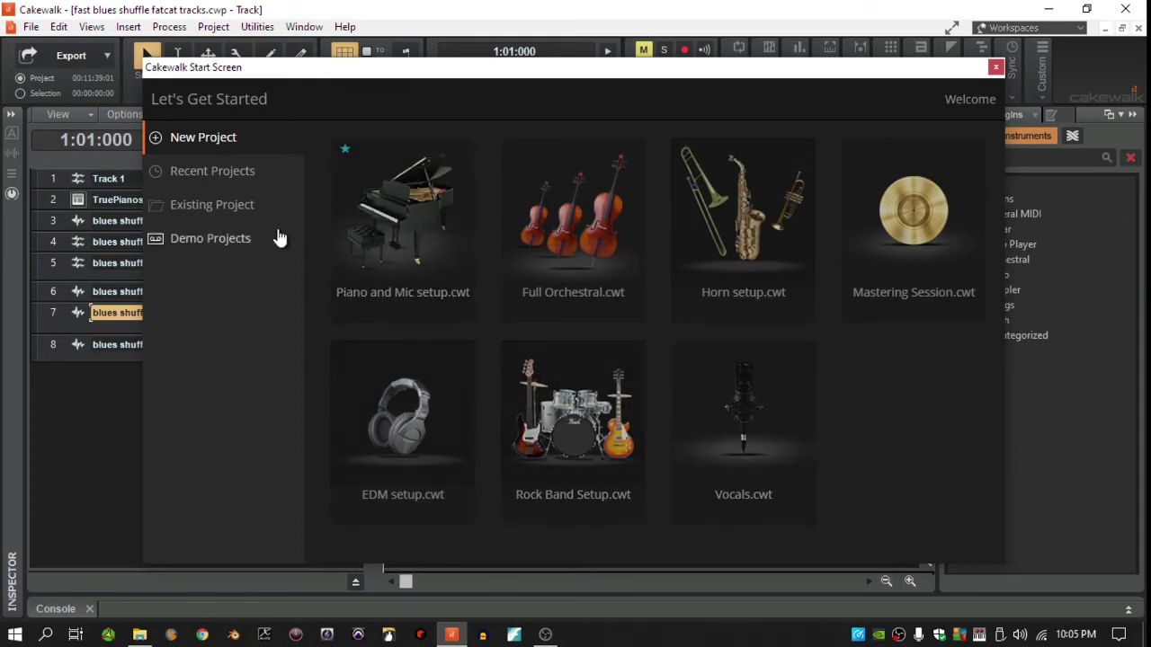
# Close the Start Screen and show the project's File Stats in the Browser's Notes tab
pyautogui.click(994, 70)
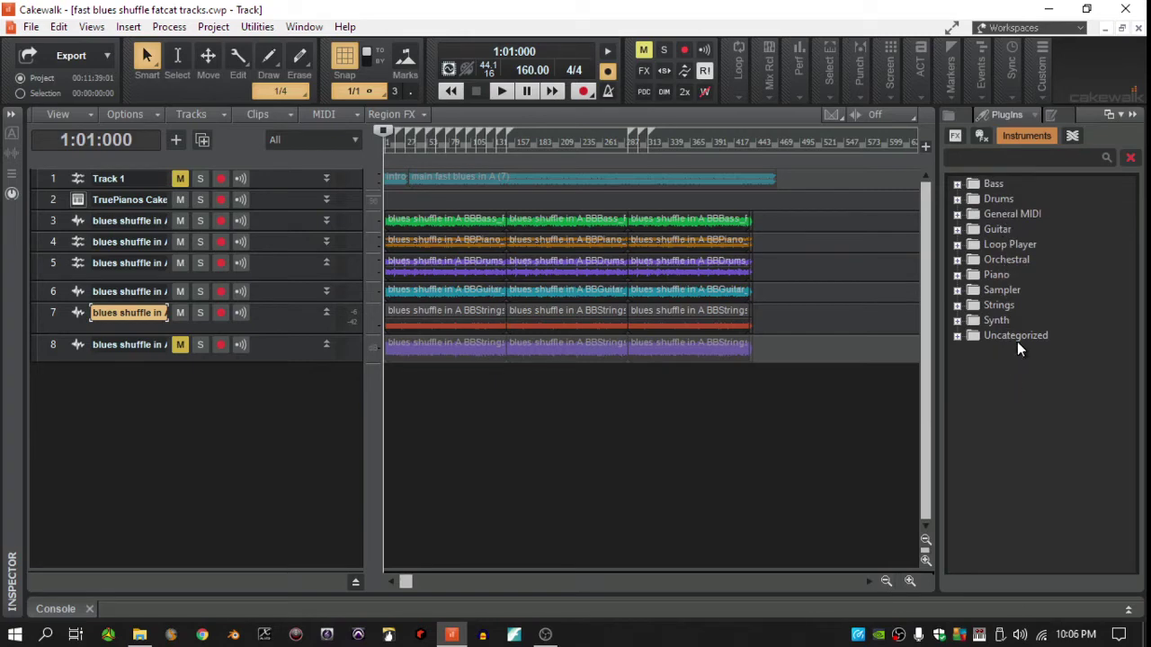
pyautogui.click(1050, 115)
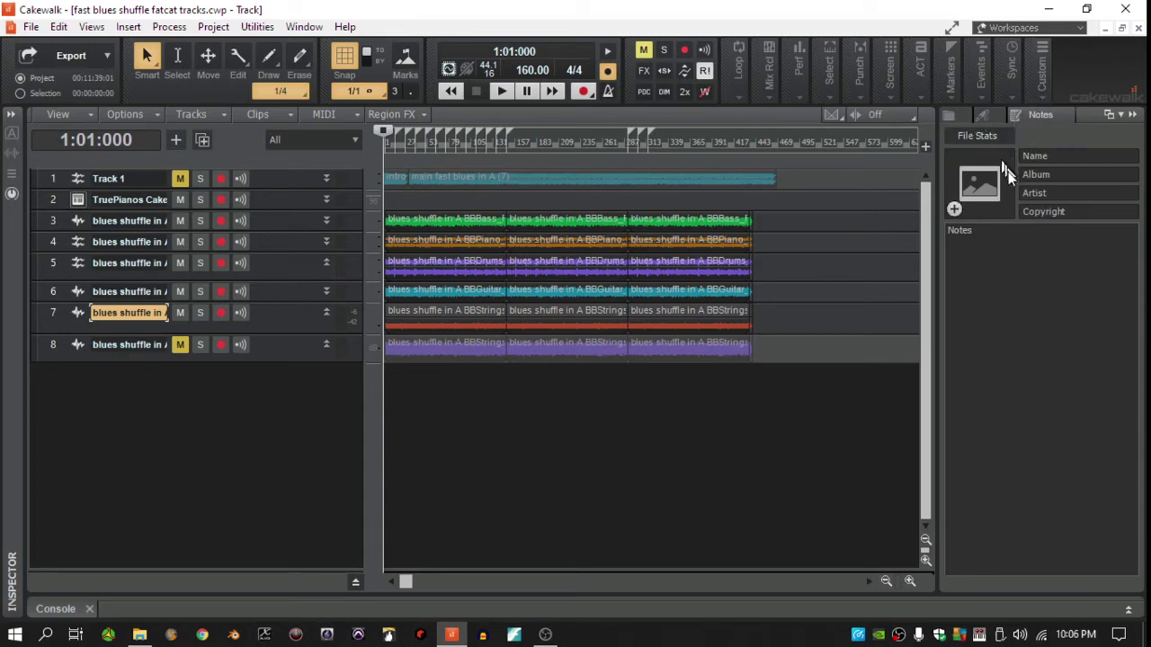
# Begin adding a File Stats image and browse into the Pictures > cw images folder
pyautogui.moveTo(960, 208)
pyautogui.click(954, 210)
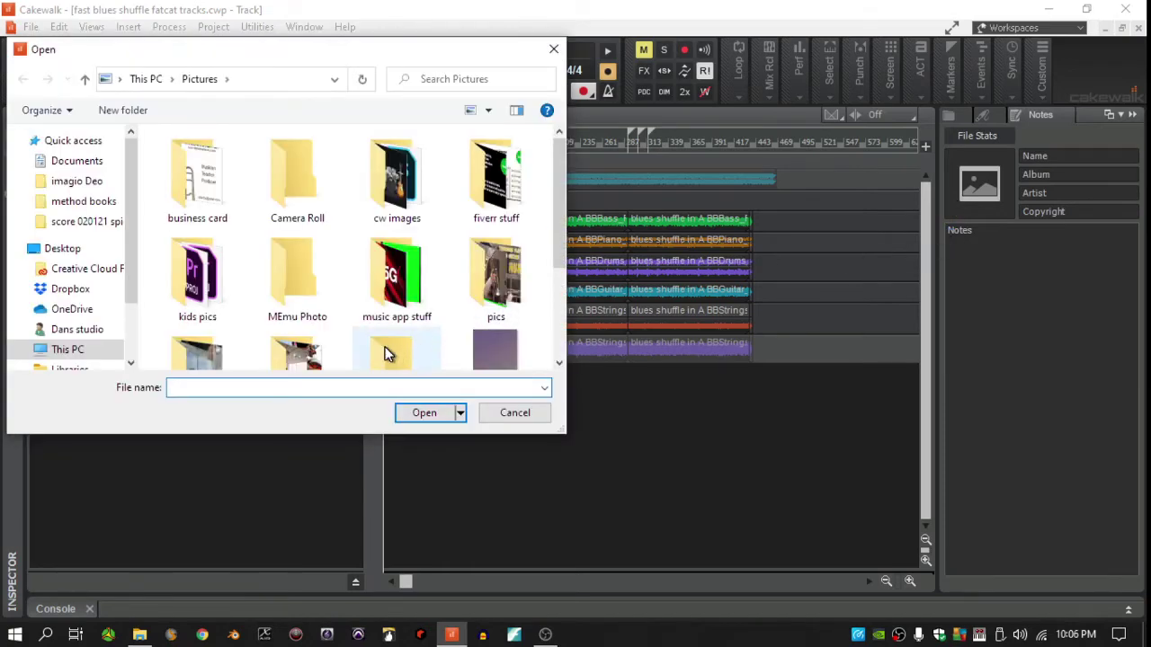
pyautogui.click(404, 180)
pyautogui.doubleClick(405, 180)
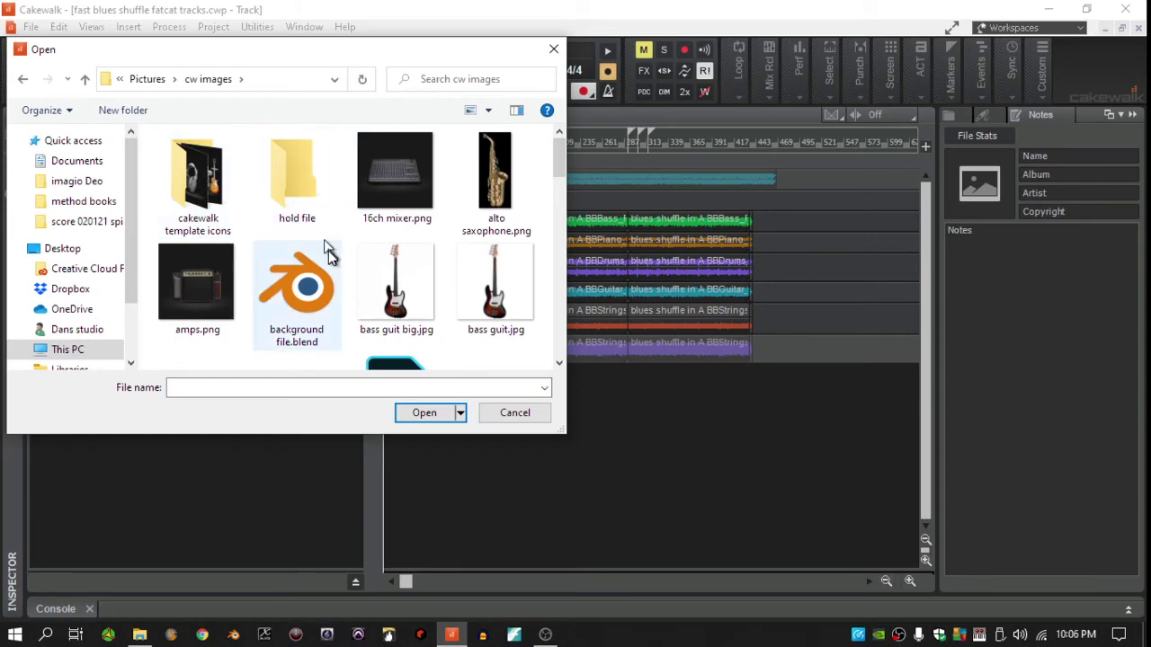
# Choose rock band.png as the project's File Stats image
pyautogui.scroll(-5, 328, 259)
pyautogui.scroll(3, 328, 259)
pyautogui.scroll(-3, 329, 259)
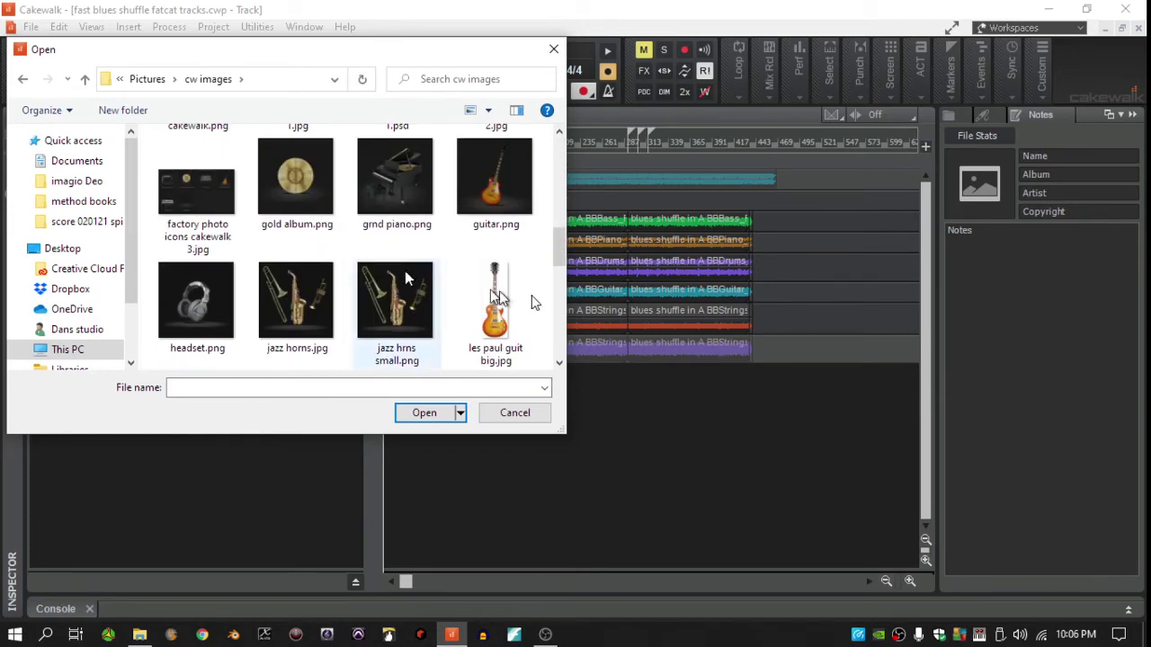
pyautogui.scroll(1, 364, 331)
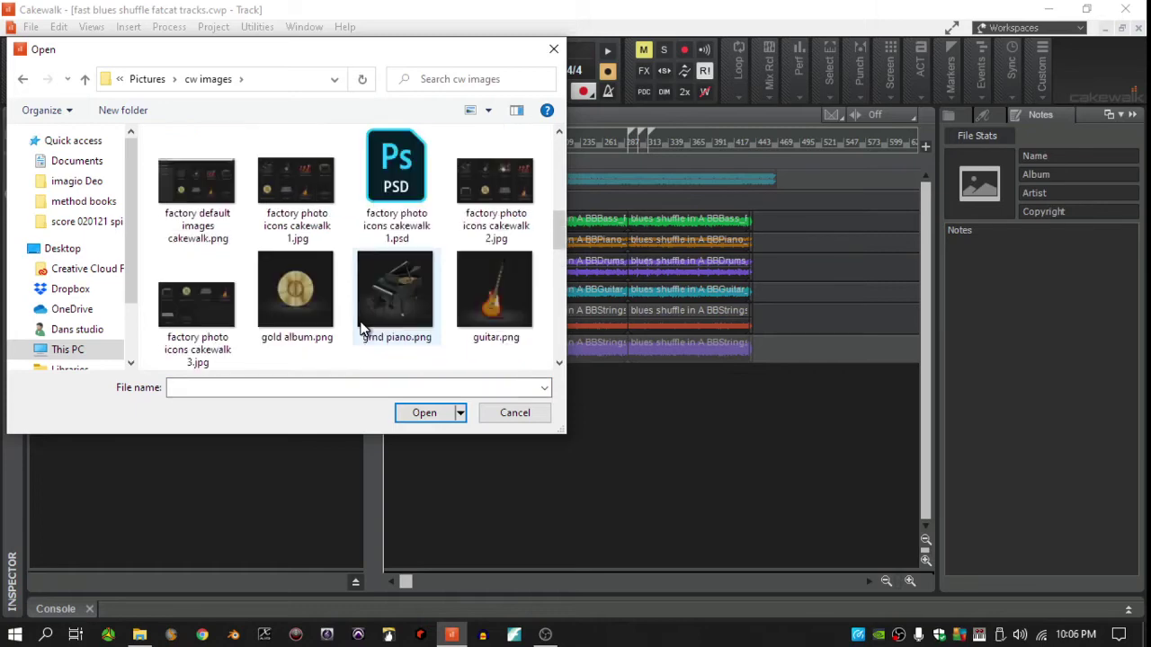
pyautogui.scroll(1, 365, 330)
pyautogui.scroll(-1, 364, 330)
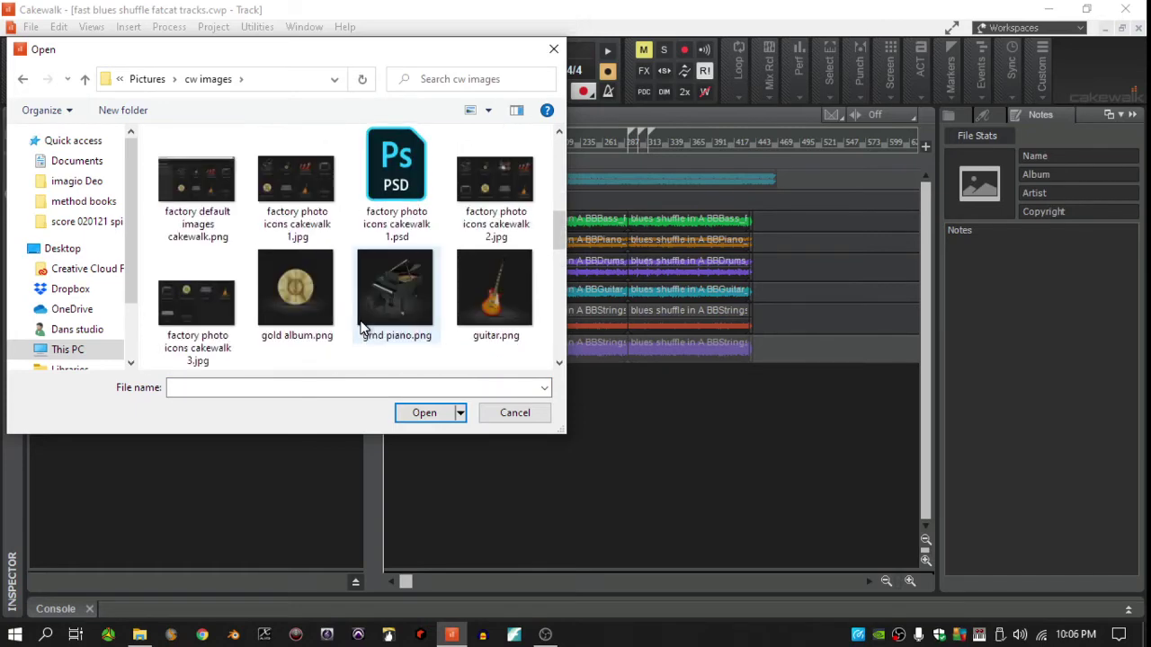
pyautogui.scroll(-3, 364, 330)
pyautogui.scroll(-2, 364, 328)
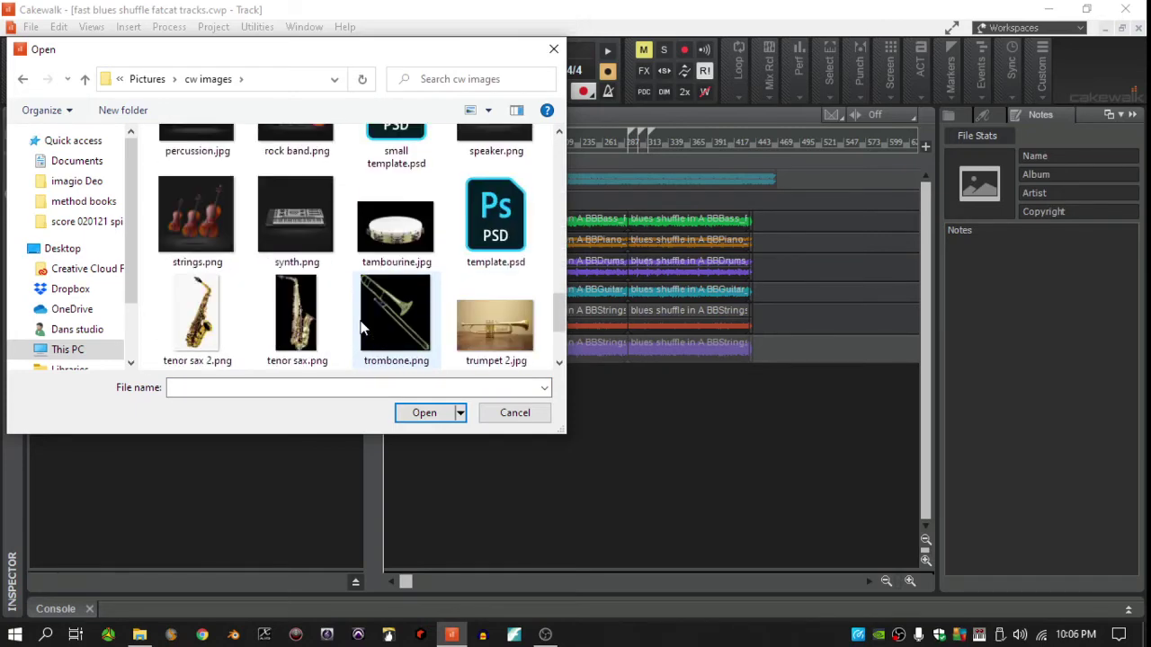
pyautogui.scroll(-1, 364, 330)
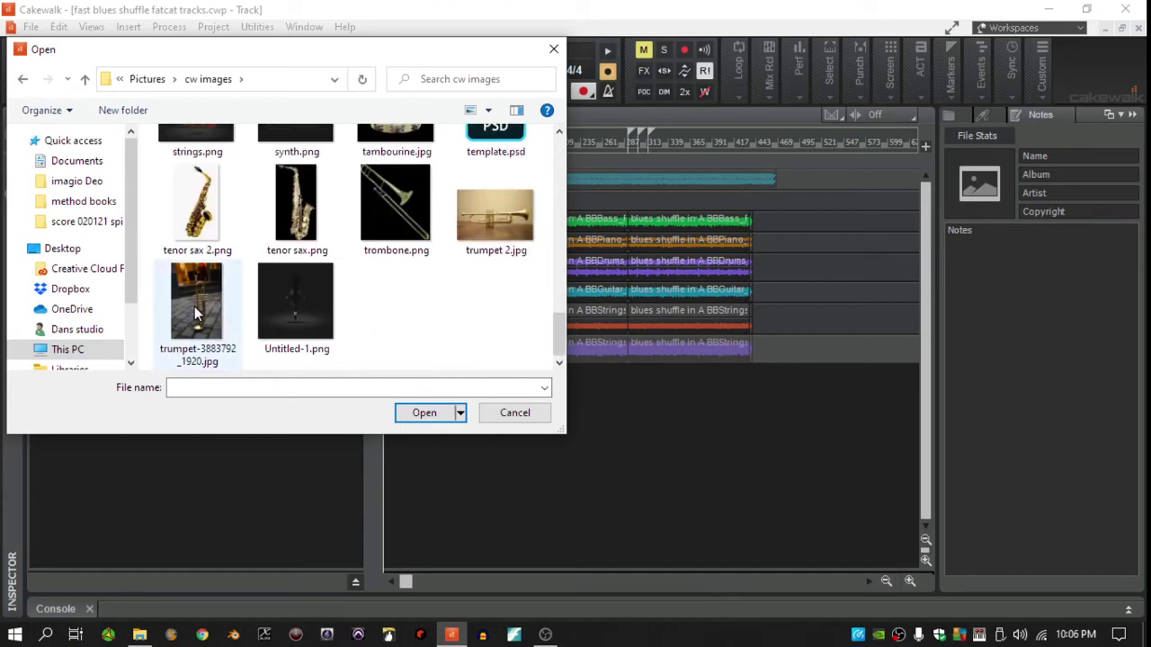
pyautogui.scroll(1, 196, 312)
pyautogui.scroll(3, 234, 305)
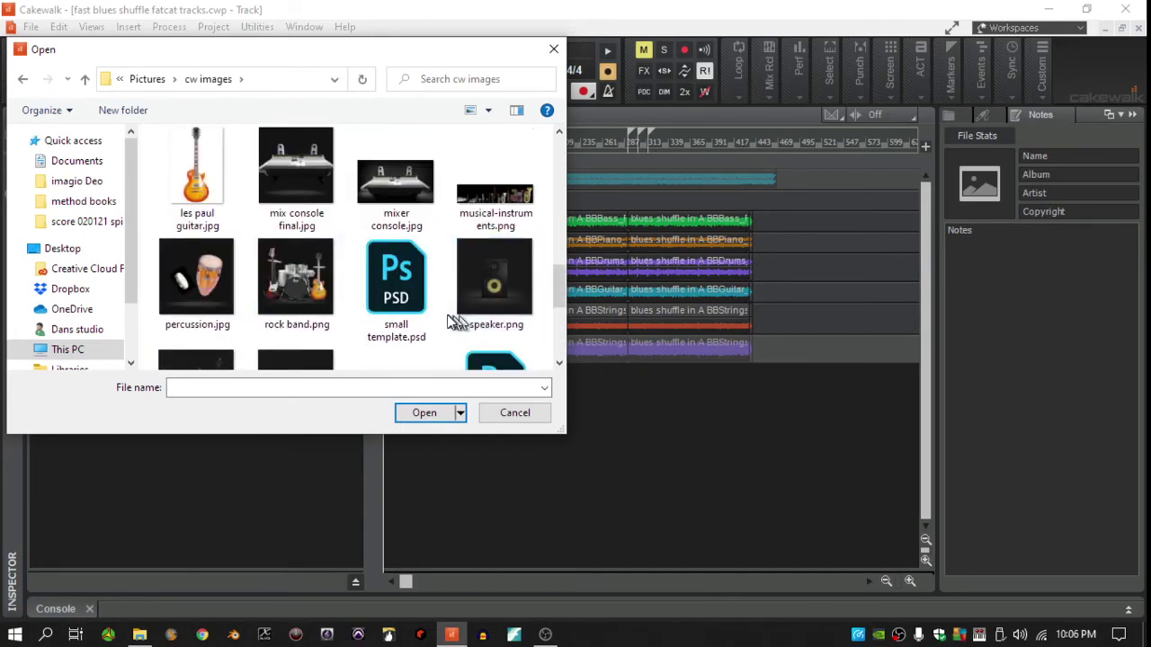
pyautogui.doubleClick(297, 277)
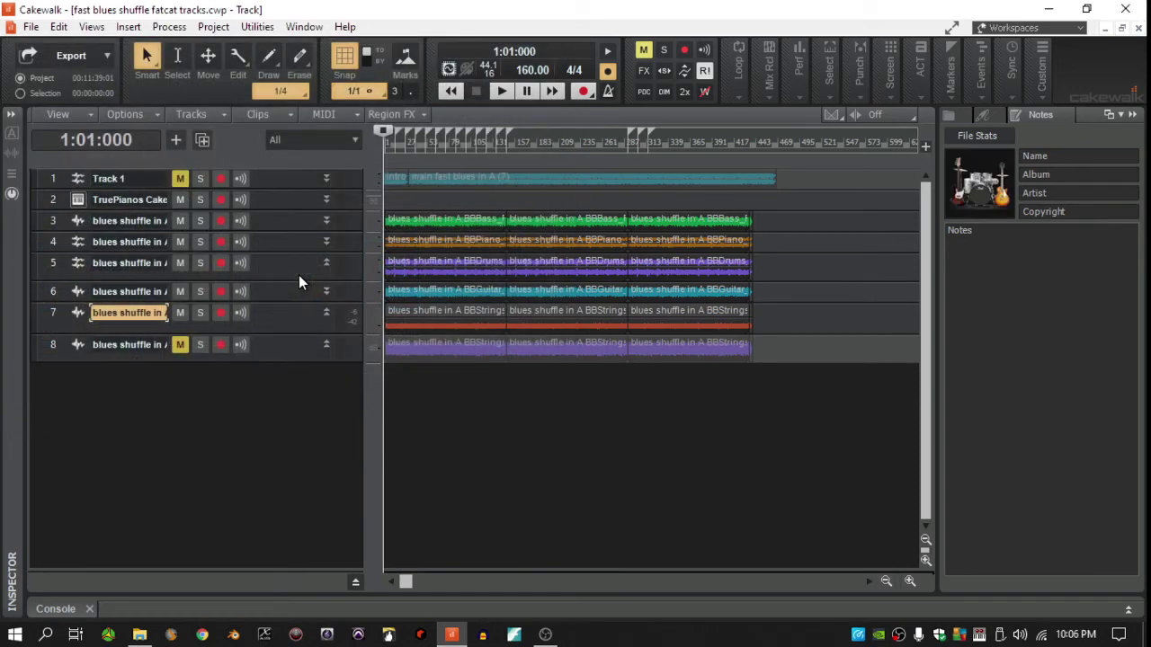
# Save As Normal-type fast blues shuffle fatcat tracks.cwp in Cakewalk Projects, replacing the existing file
pyautogui.moveTo(971, 156)
pyautogui.click(31, 27)
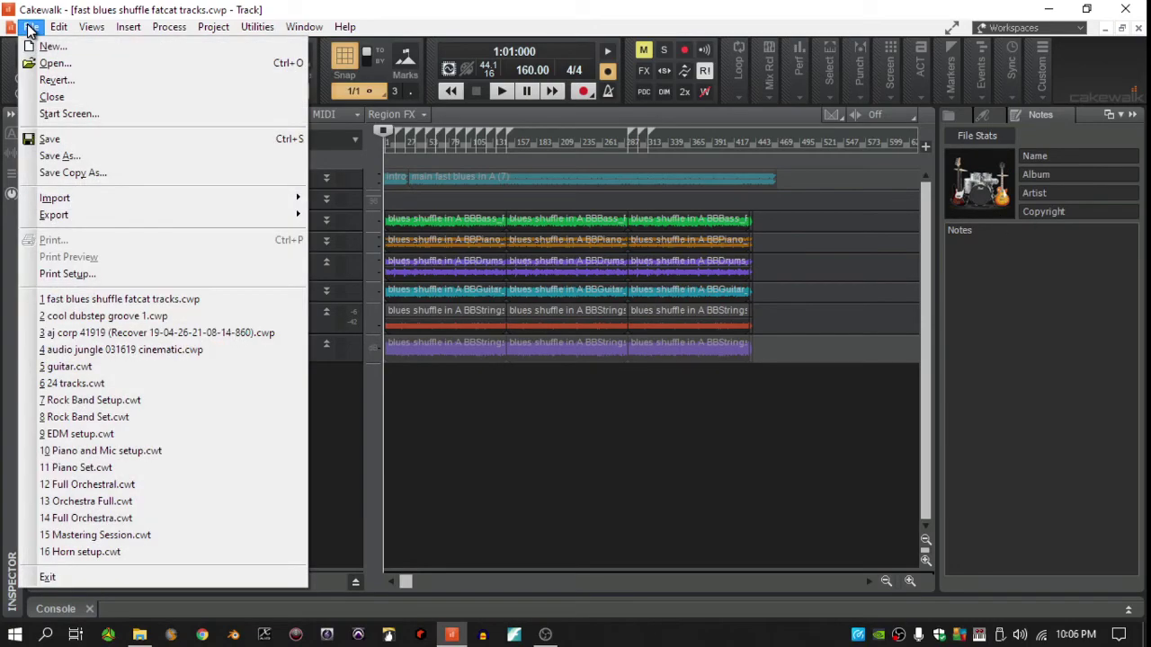
pyautogui.click(60, 156)
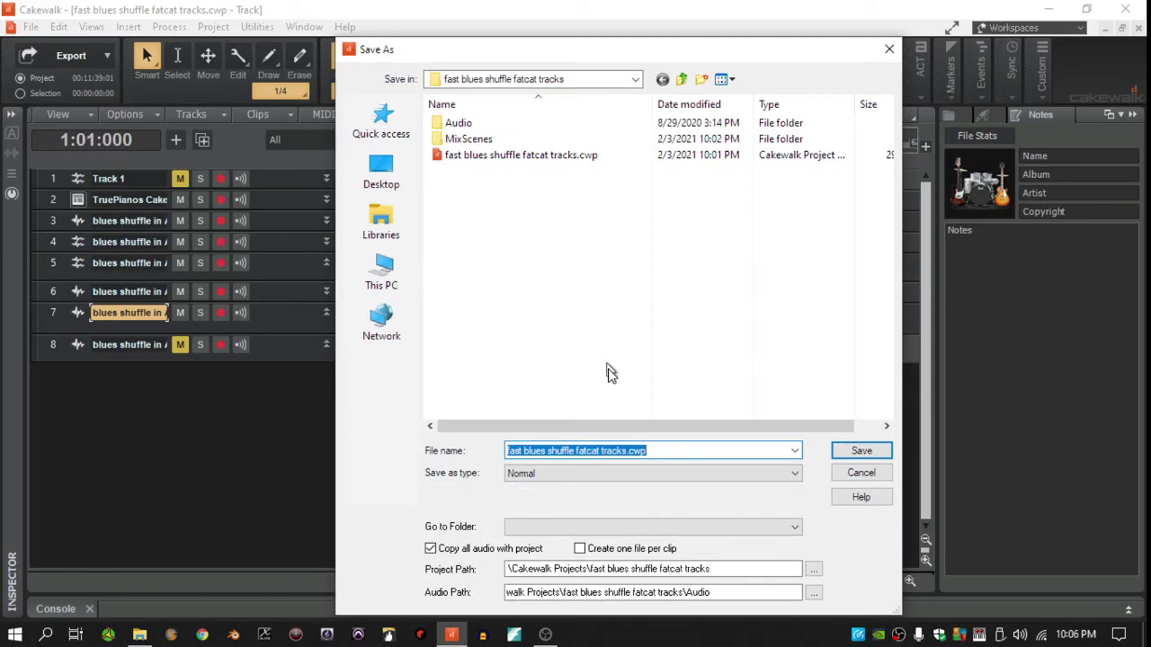
pyautogui.click(625, 473)
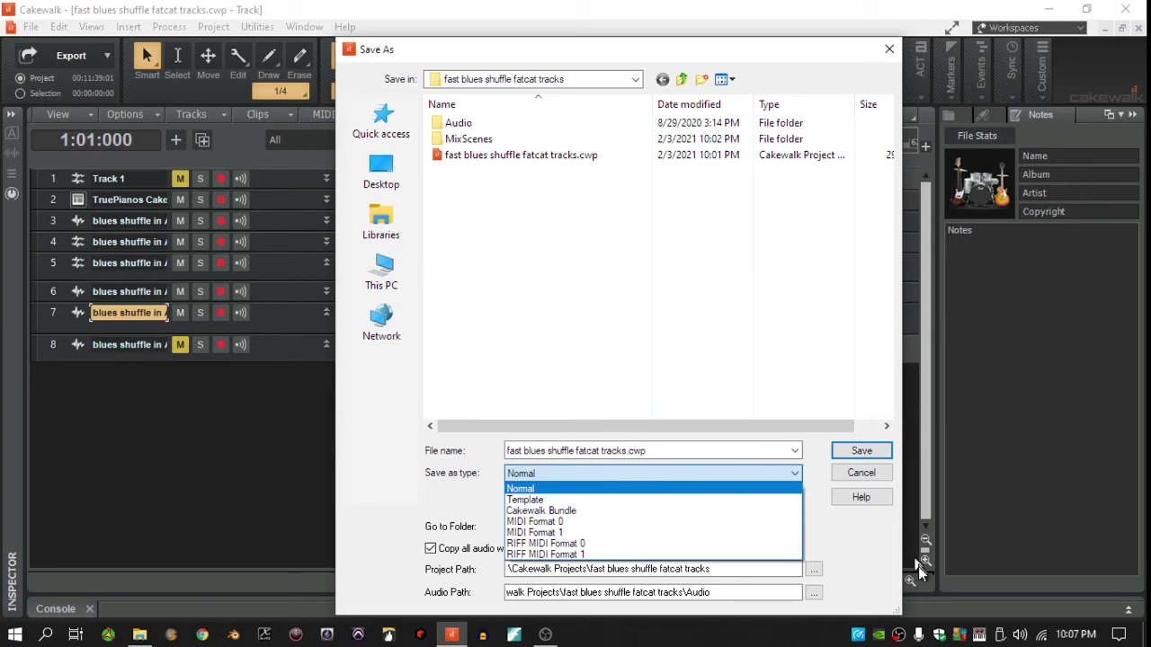
pyautogui.click(873, 565)
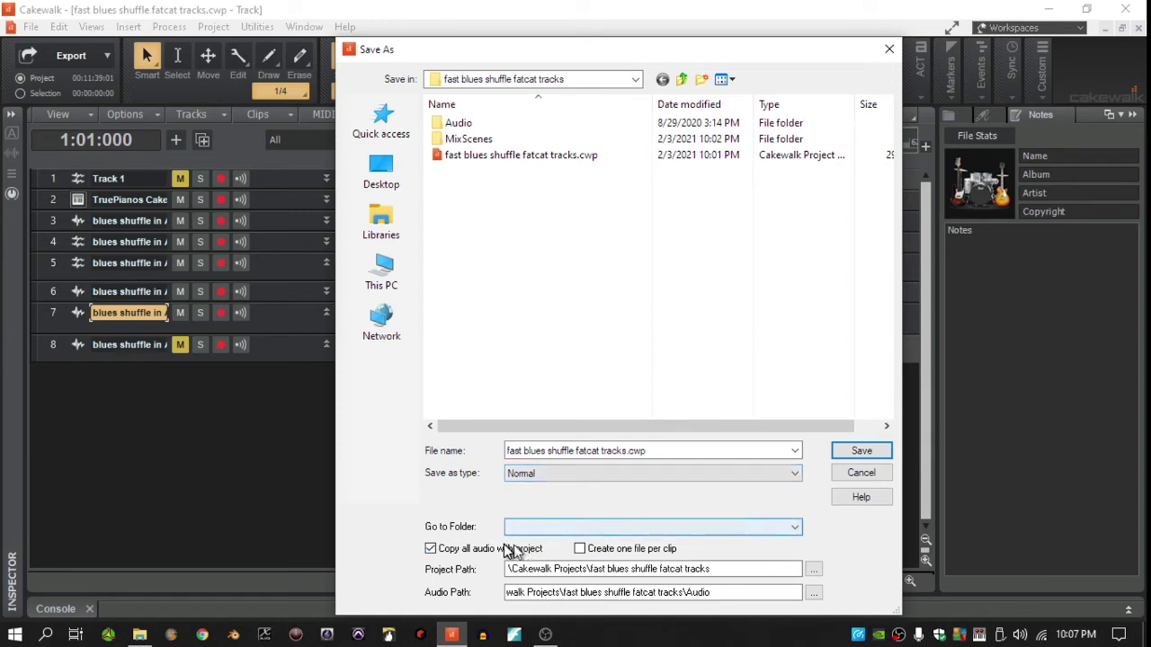
pyautogui.click(613, 529)
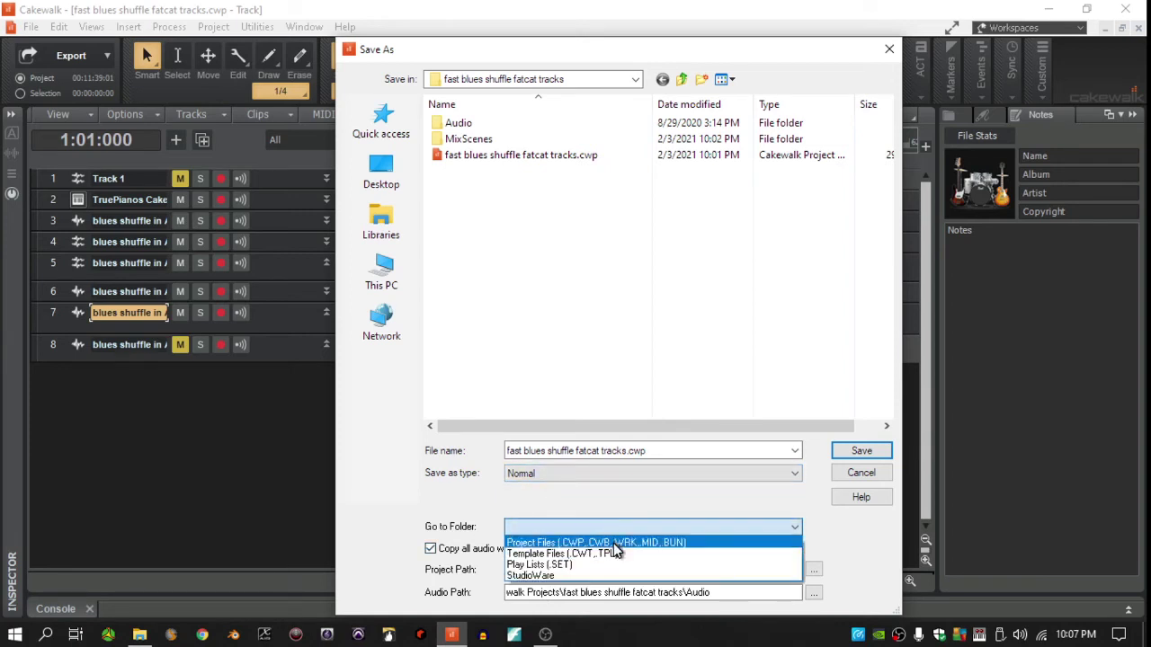
pyautogui.click(615, 543)
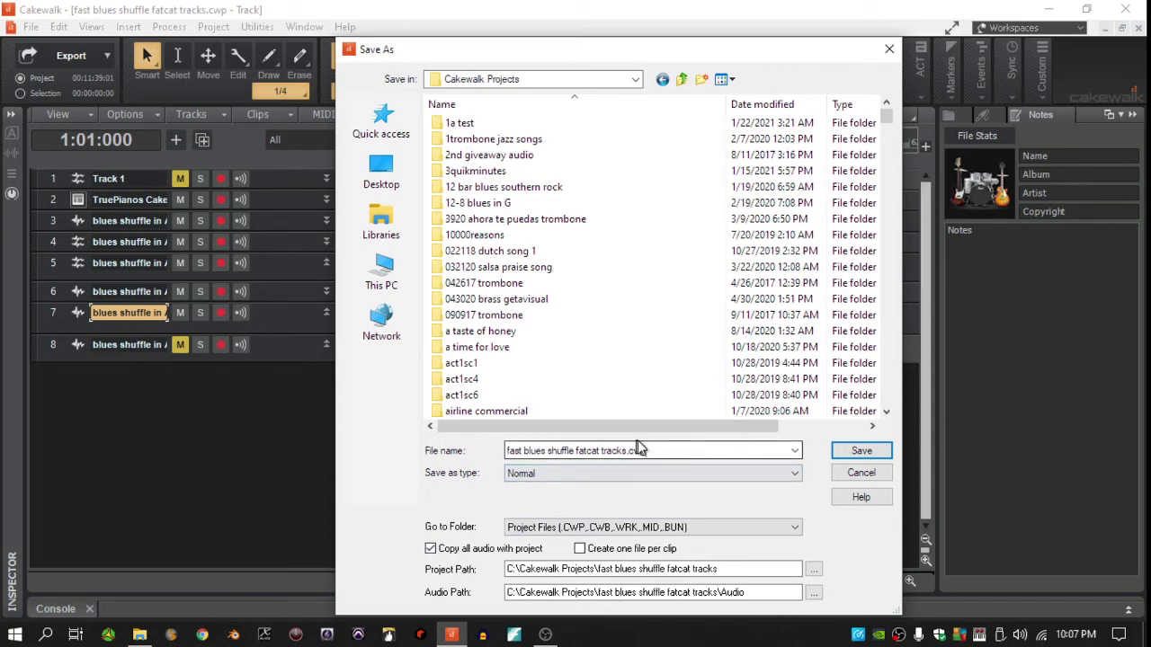
pyautogui.click(862, 450)
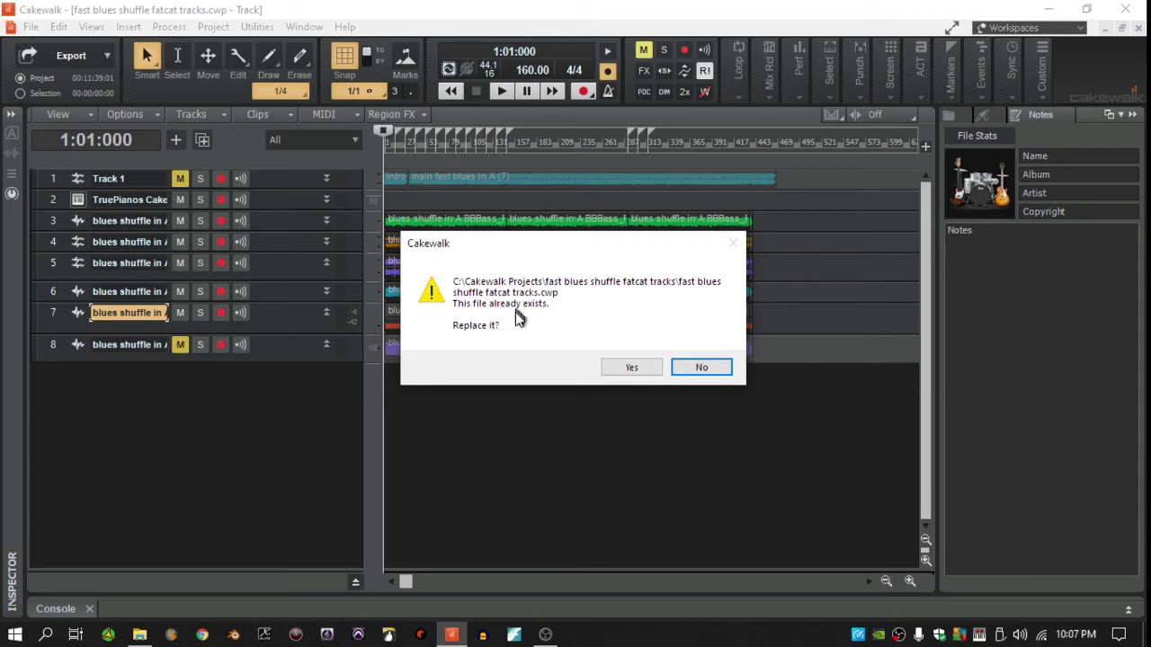
pyautogui.click(633, 367)
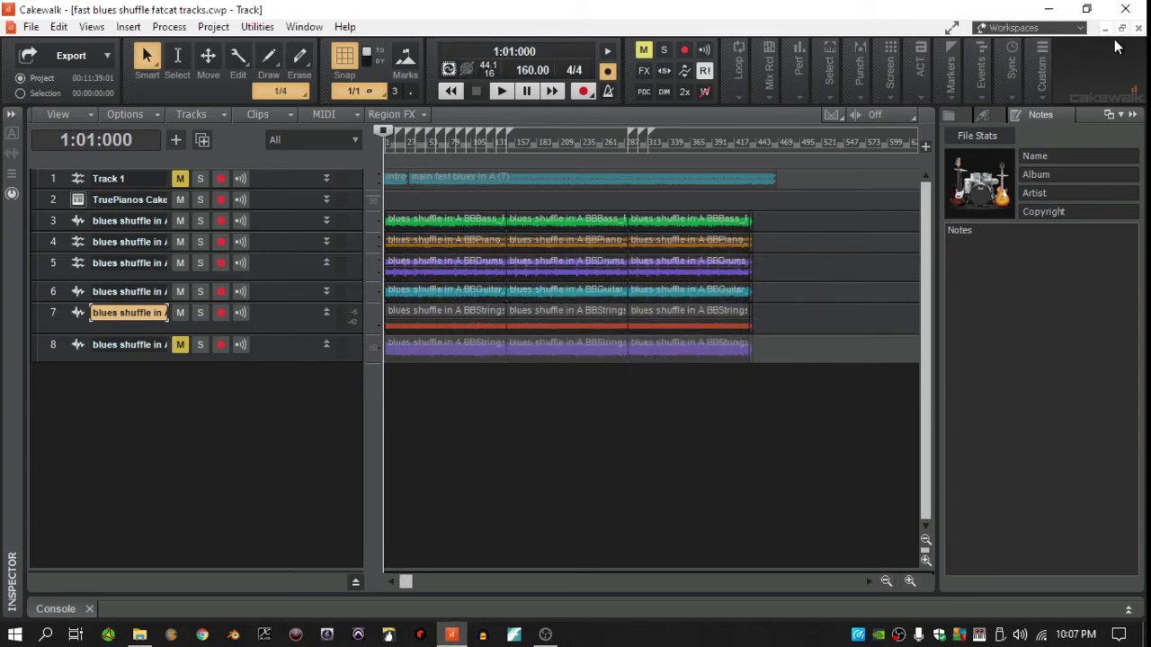
# Reopen the Start Screen to check the project's new rock band thumbnail
pyautogui.click(32, 27)
pyautogui.click(63, 110)
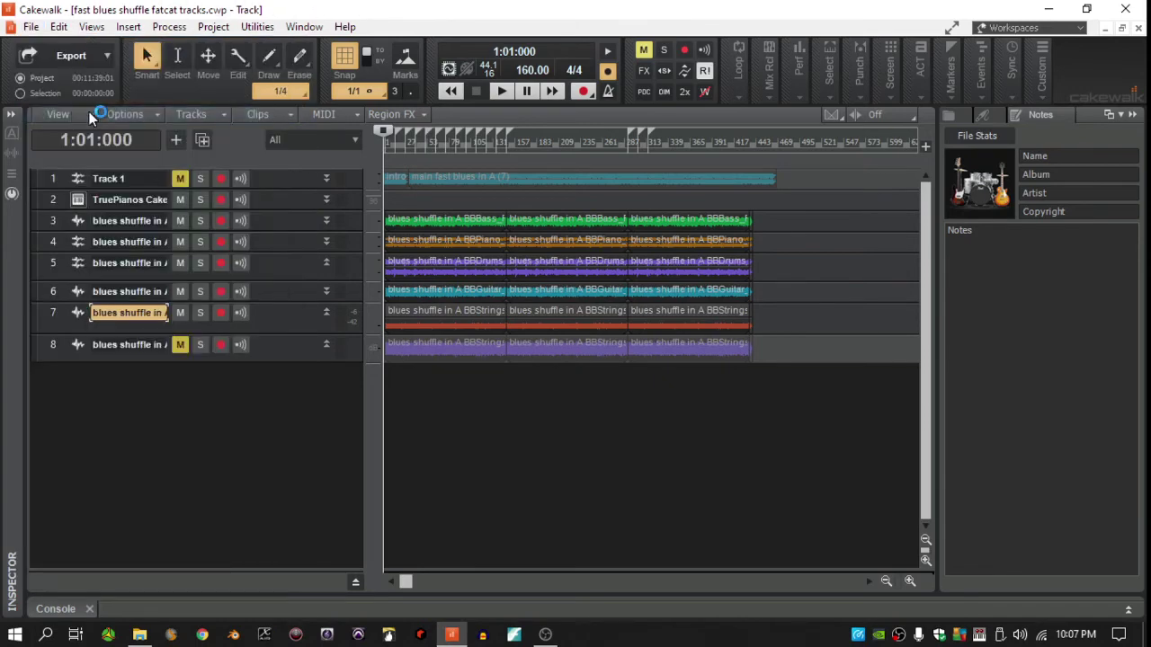